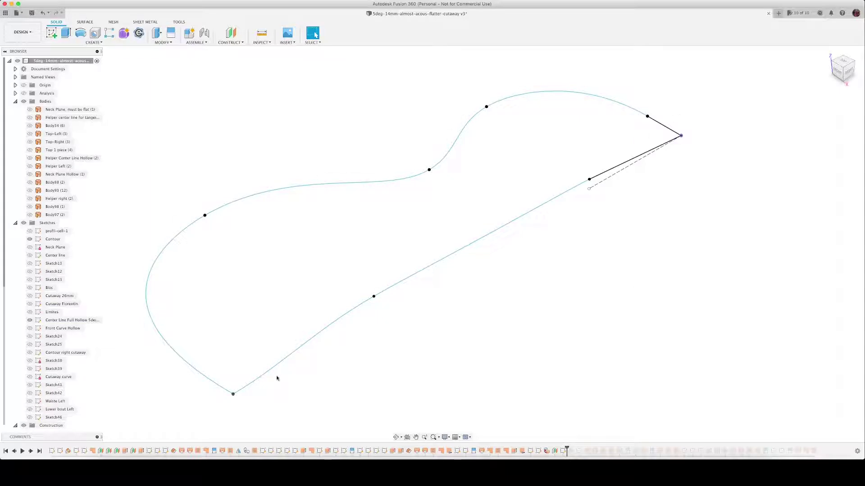
Open the context menu of the Center Line Full Hollow 5degres sketch in the browser
right_click(59, 322)
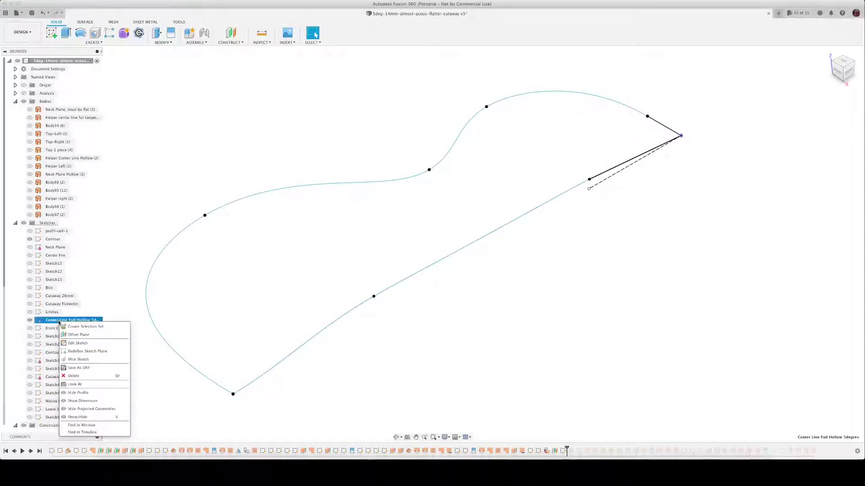
Edit the Center Line Full Hollow 5degres sketch and drag its neck-end spline point toward the 90.00 line
click(78, 345)
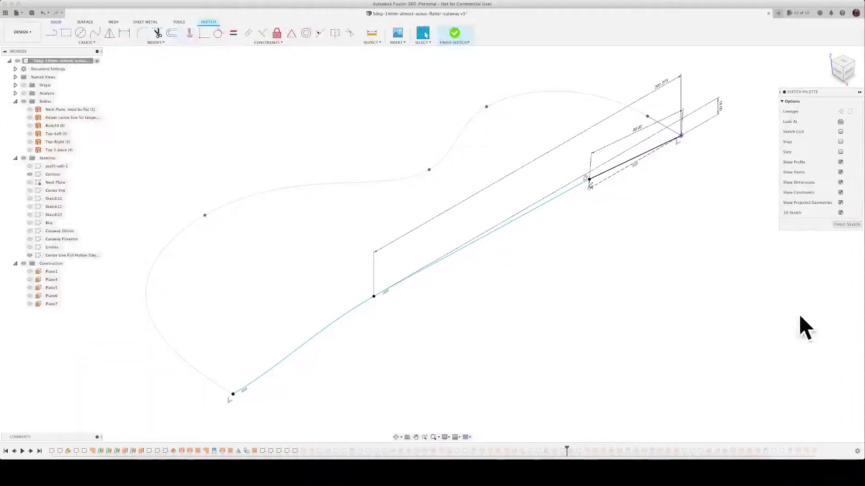
click(848, 71)
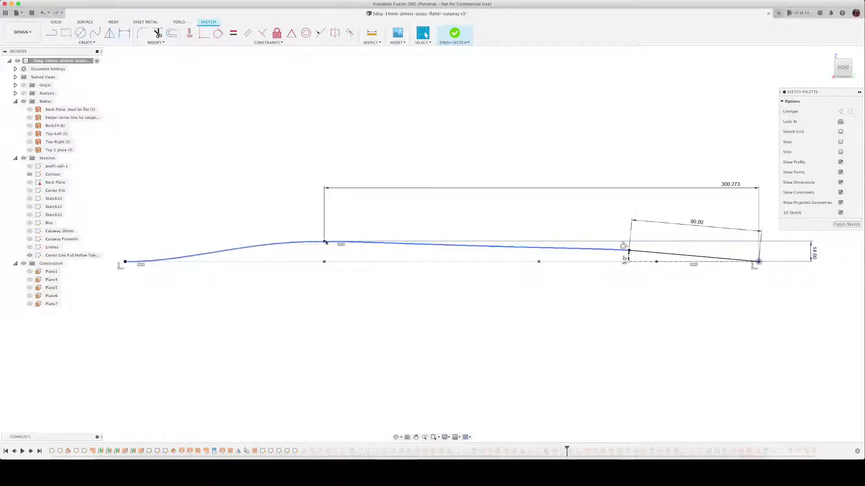
click(566, 250)
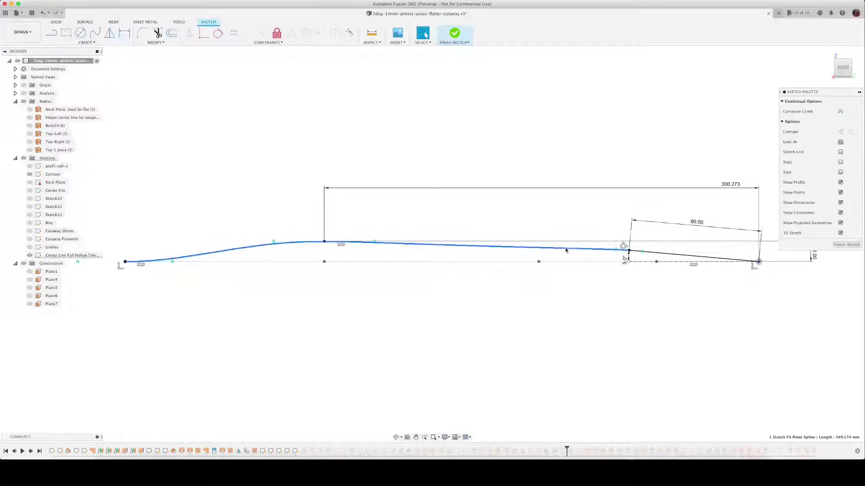
click(616, 250)
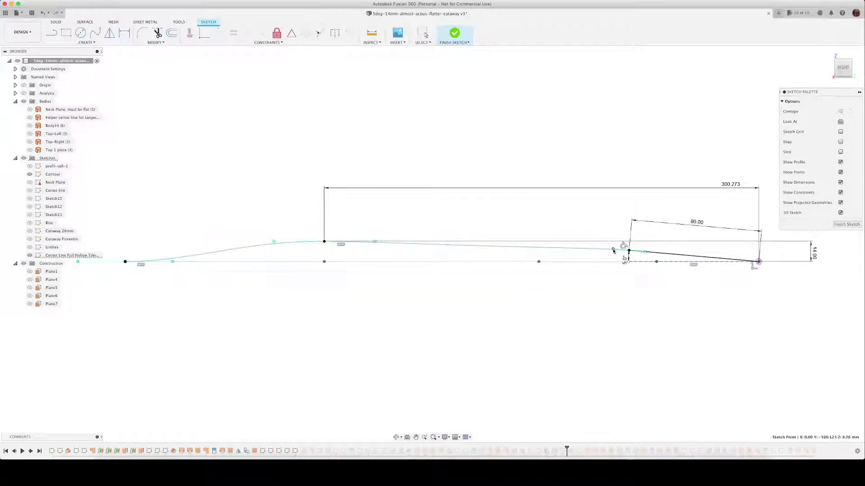
mouse_move(597, 253)
mouse_down()
mouse_move(588, 252)
mouse_move(624, 253)
mouse_up()
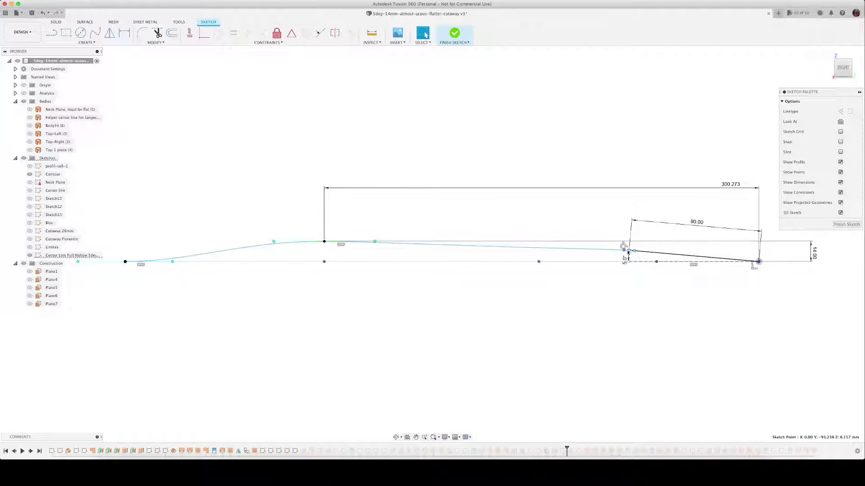
mouse_move(623, 252)
mouse_down()
mouse_move(607, 253)
mouse_move(622, 253)
mouse_up()
drag(622, 253, 609, 256)
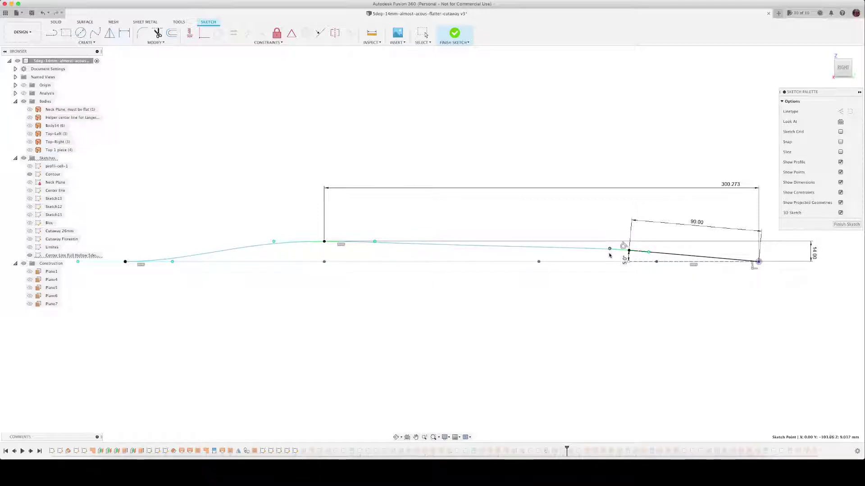
Finish the sketch edit and return to the home 3D view, leaving Helper right hidden
click(848, 225)
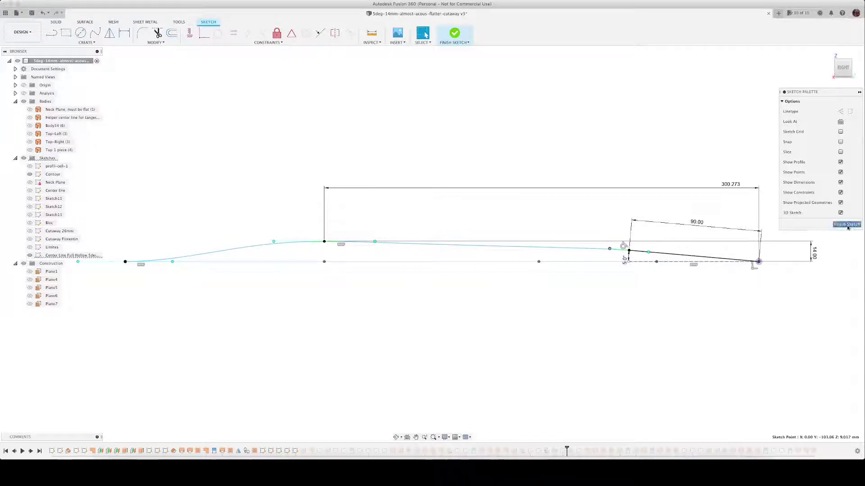
click(833, 75)
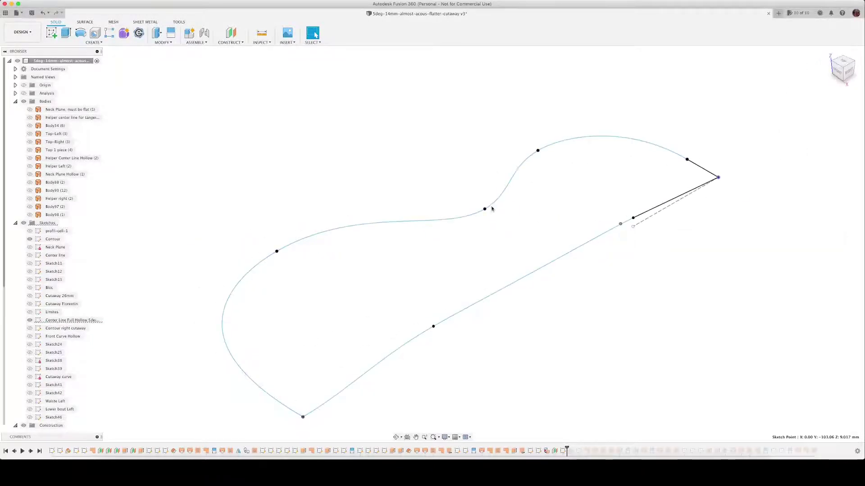
click(63, 199)
click(30, 199)
click(30, 199)
Turn on the Helper Left and Helper Center Line Hollow bodies, then clear the selection
click(29, 166)
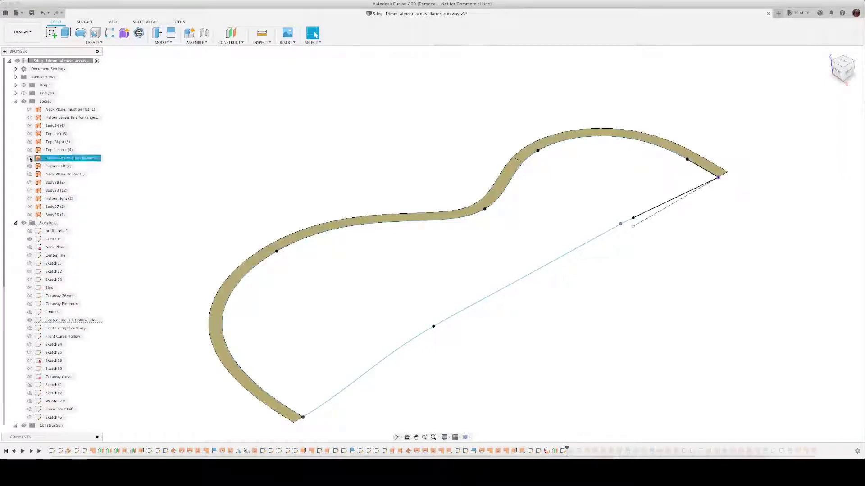
click(30, 158)
click(232, 282)
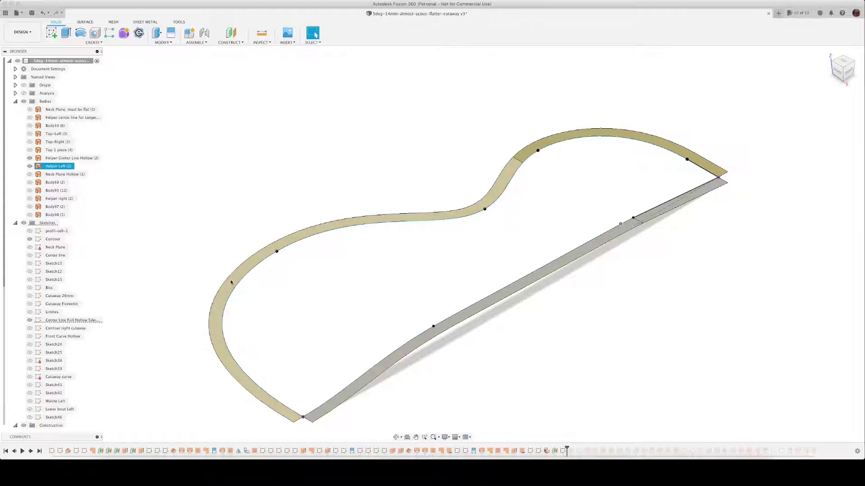
click(521, 318)
click(458, 322)
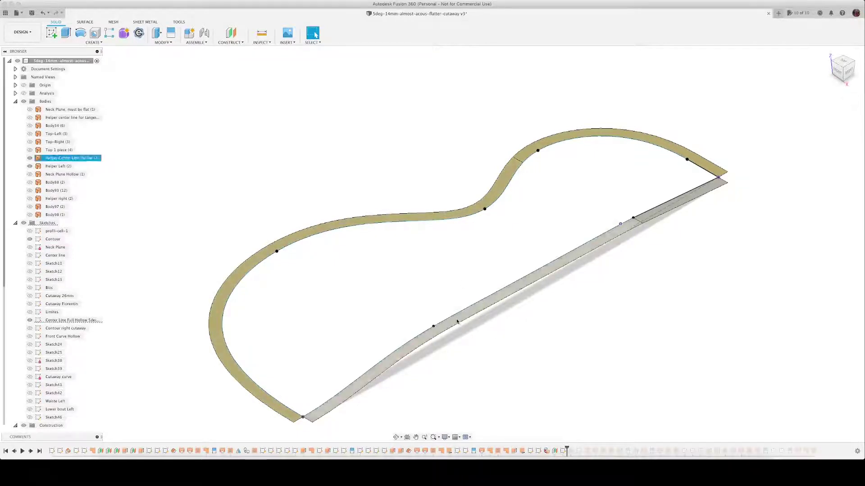
key(Escape)
scroll(54, 405, down, 2)
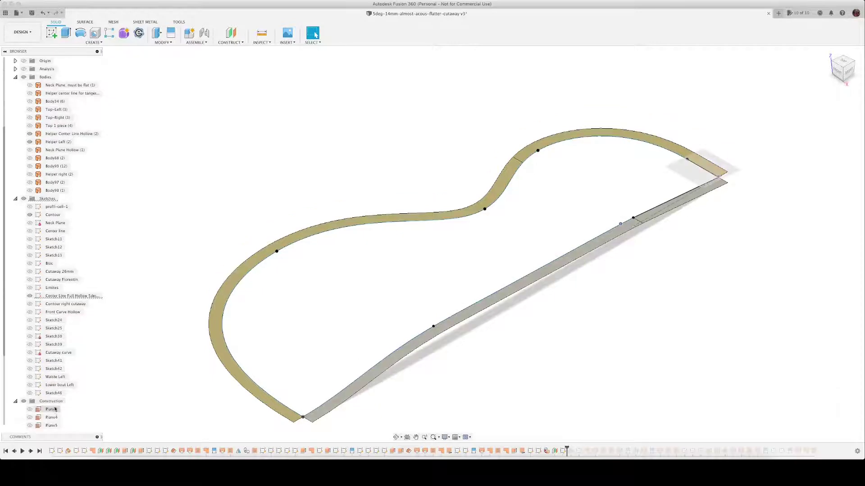
Show the Waiste Left and Lower bout Left curves, then hide the Helper Left and Helper Center Line Hollow bodies
click(29, 378)
click(30, 386)
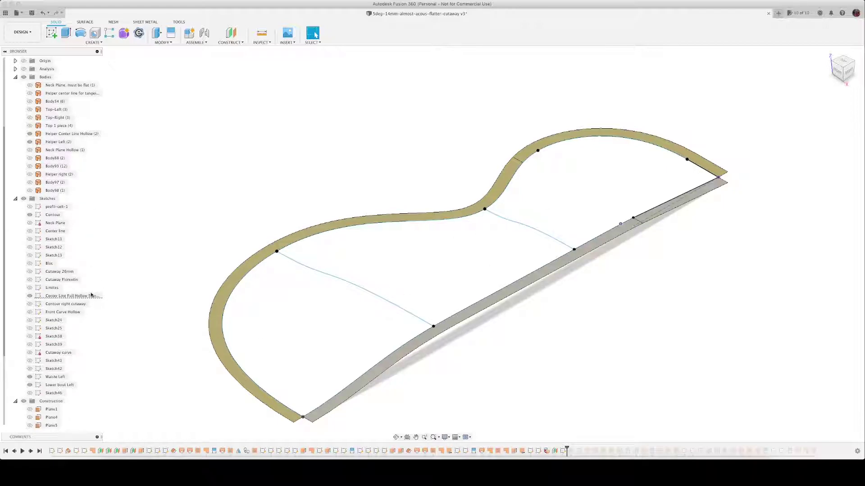
click(30, 216)
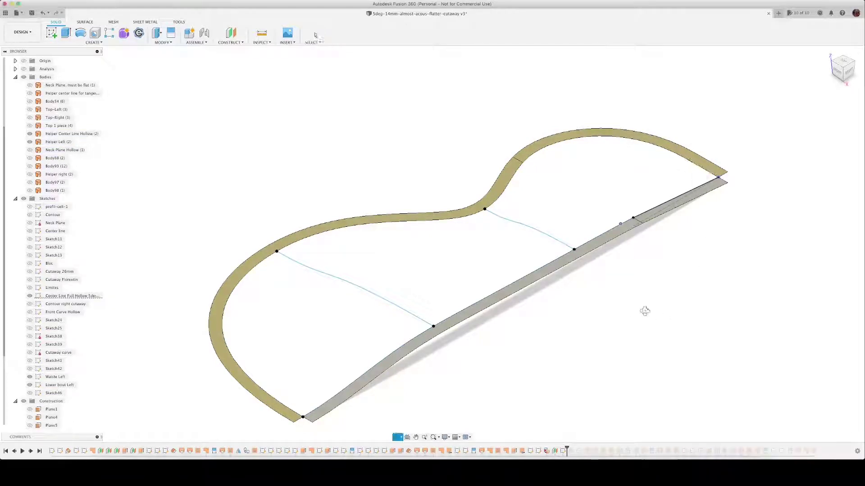
shift+middle_drag(643, 309, 649, 310)
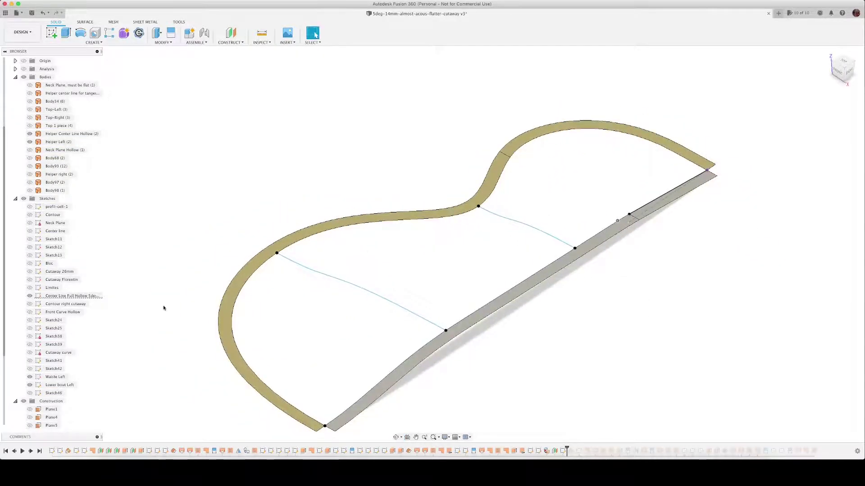
click(30, 215)
click(30, 142)
click(30, 133)
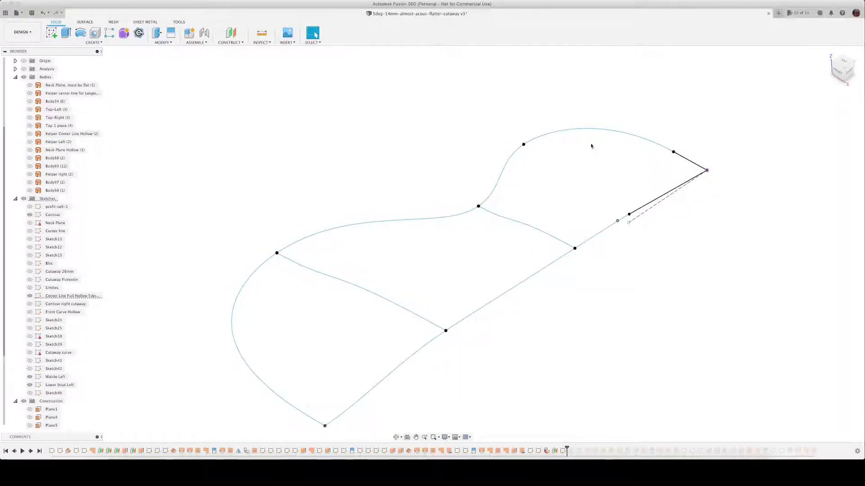
Create a Plane at Angle hinged on the headstock-end neck line, keeping the default angle
click(233, 43)
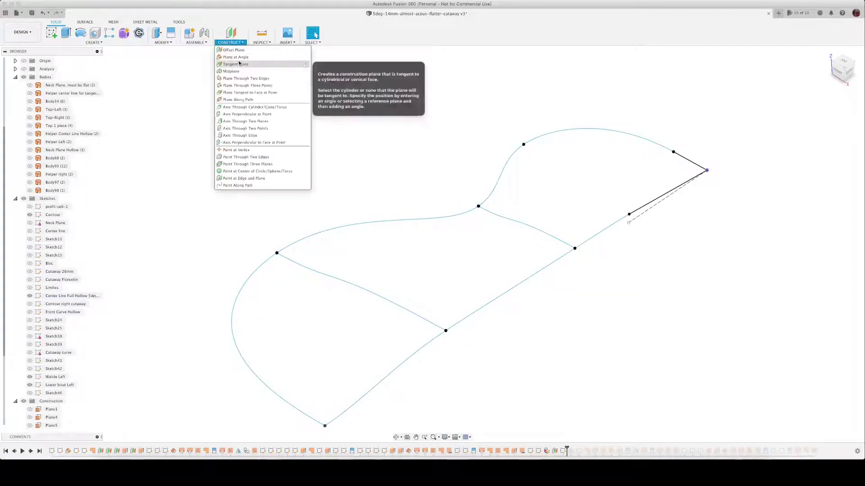
click(235, 57)
click(690, 164)
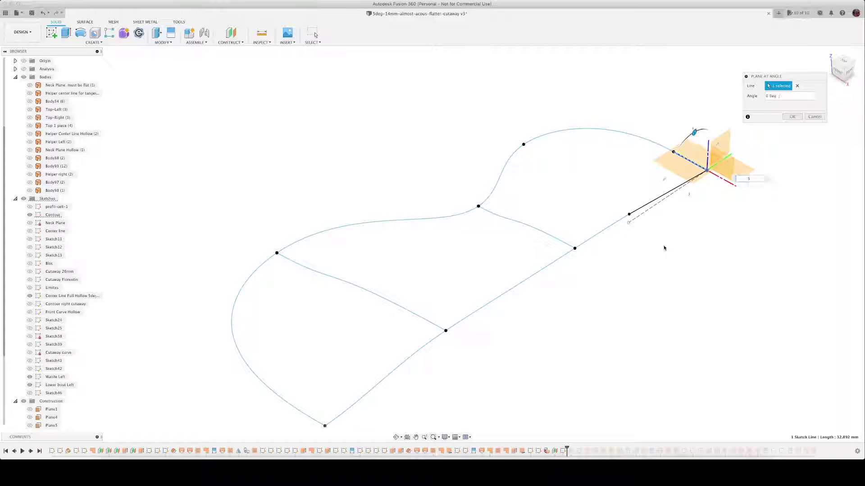
key(Return)
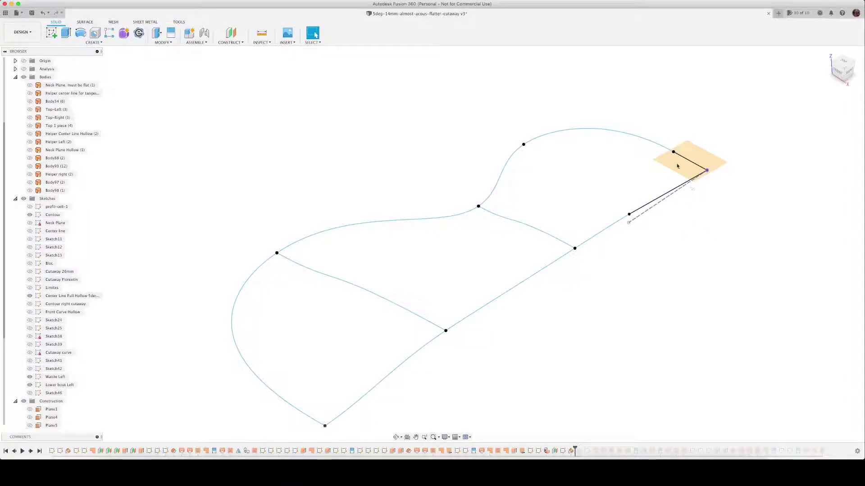
Start a sketch on the angled plane and project the short tip line and long neck line into it
key(d)
click(52, 33)
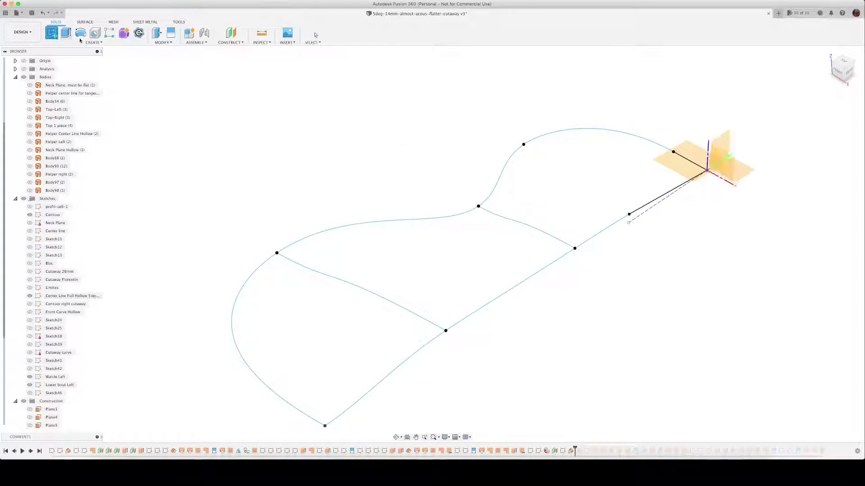
click(687, 168)
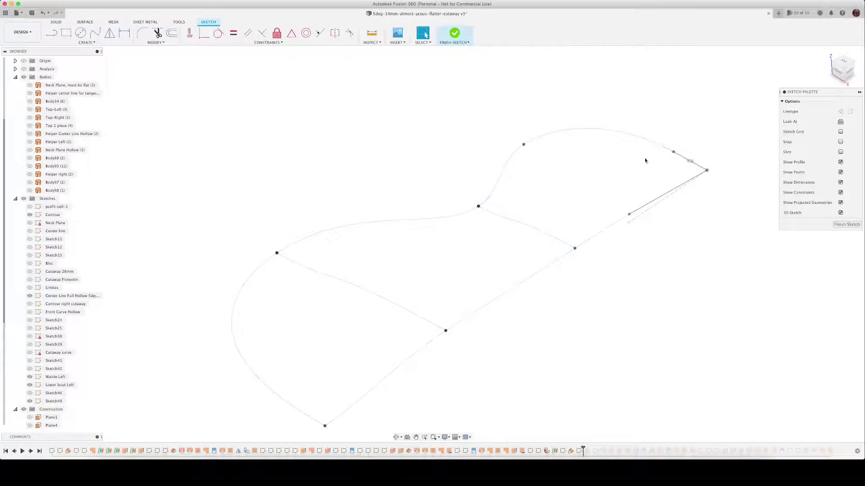
click(671, 191)
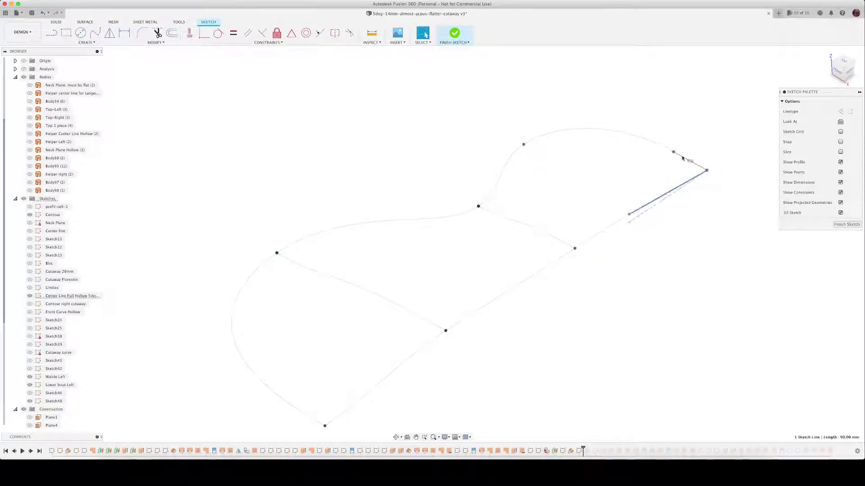
click(681, 158)
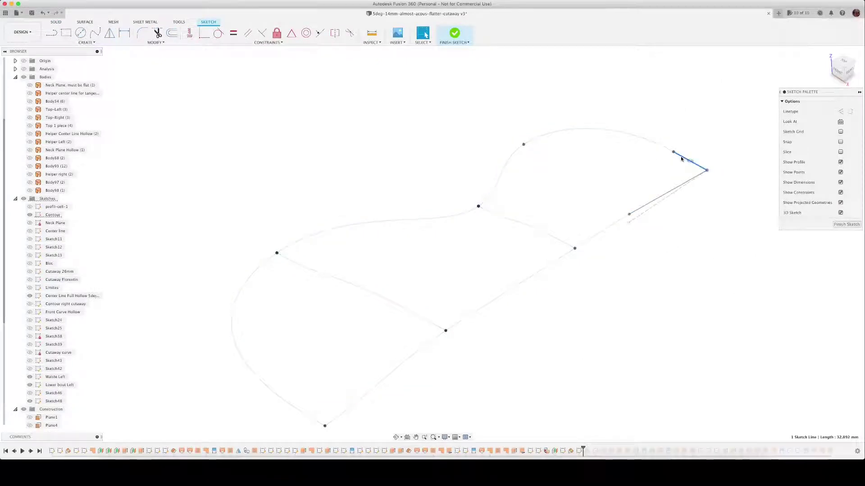
shift+click(646, 206)
key(p)
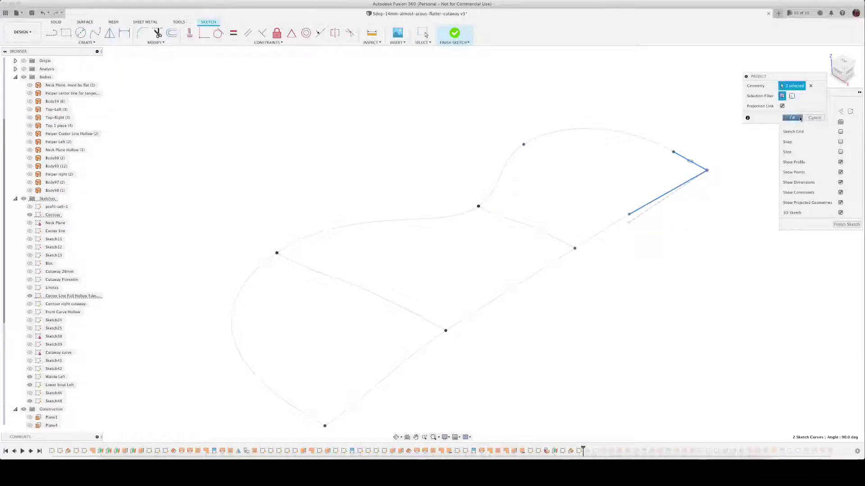
click(793, 118)
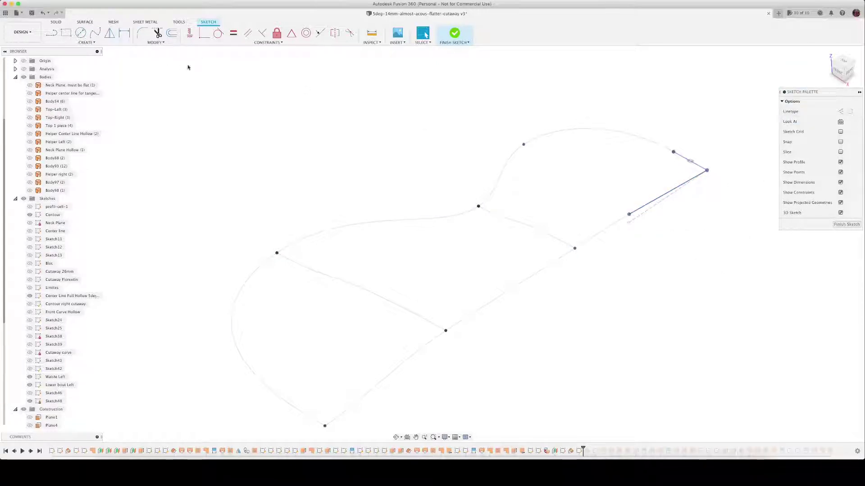
Move the projected neck line about 43.723 mm along its axis
click(51, 33)
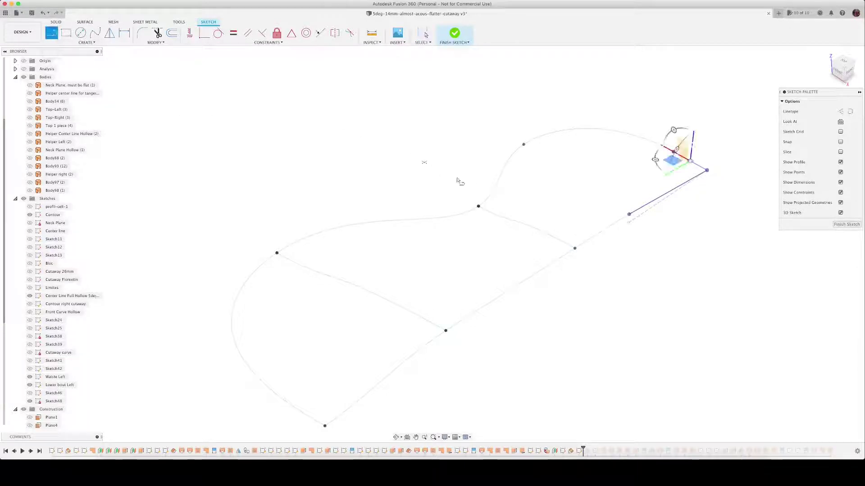
click(629, 216)
drag(624, 211, 585, 191)
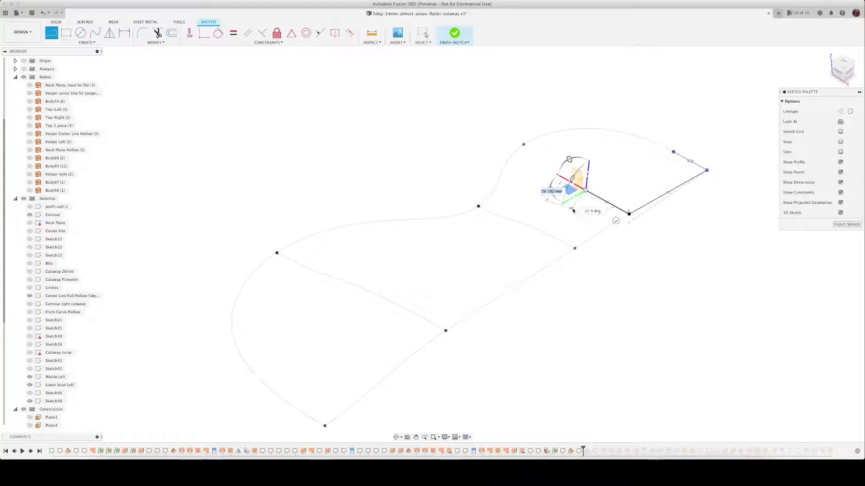
key(Return)
Make the two short sides of the neck rectangle equal, after abandoning a parallel constraint
click(248, 33)
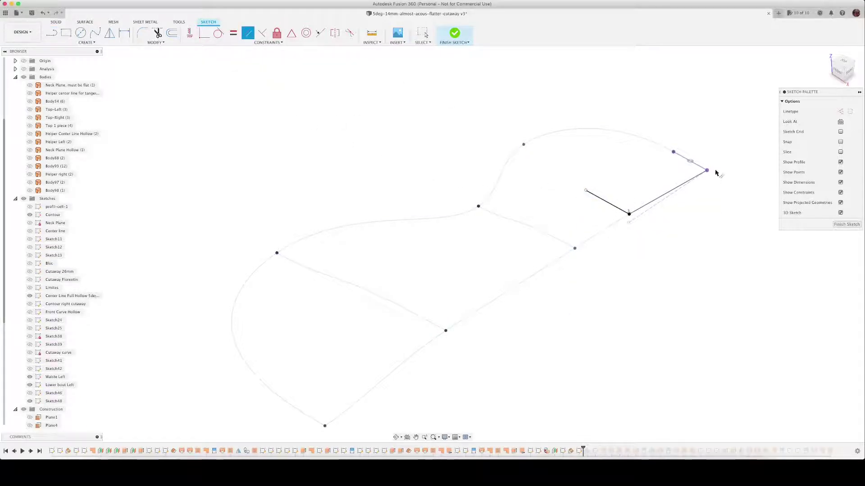
click(684, 163)
click(608, 202)
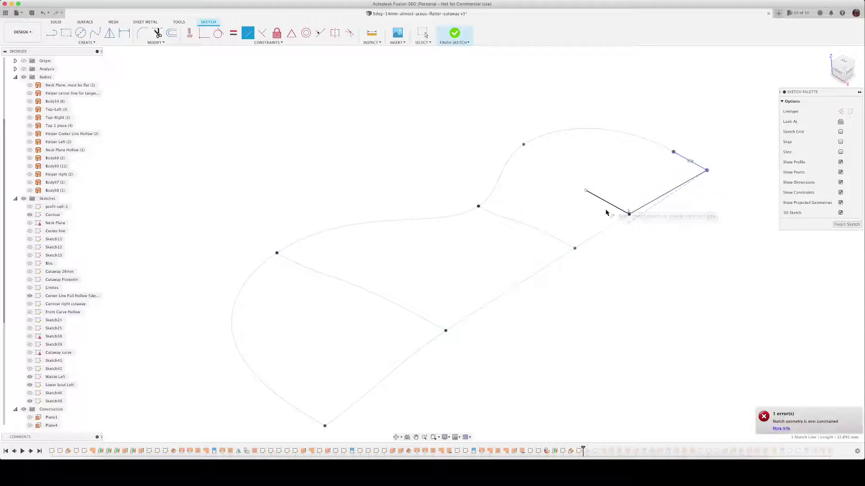
key(Escape)
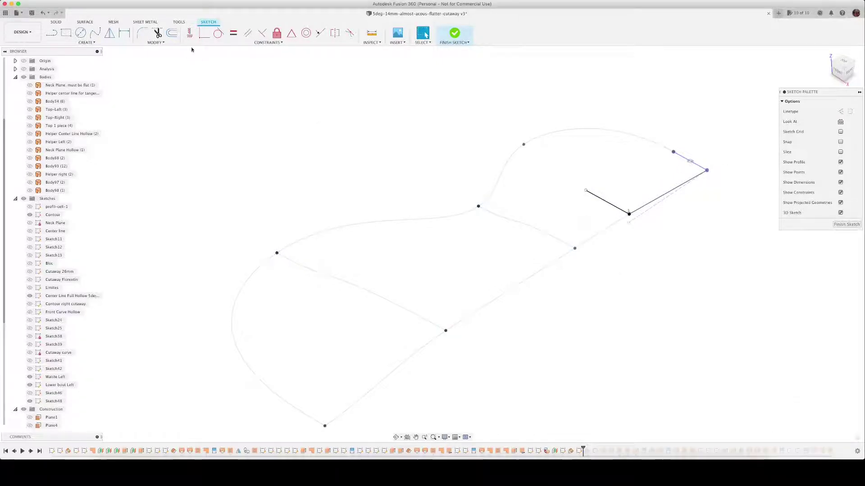
click(233, 33)
click(604, 202)
click(688, 163)
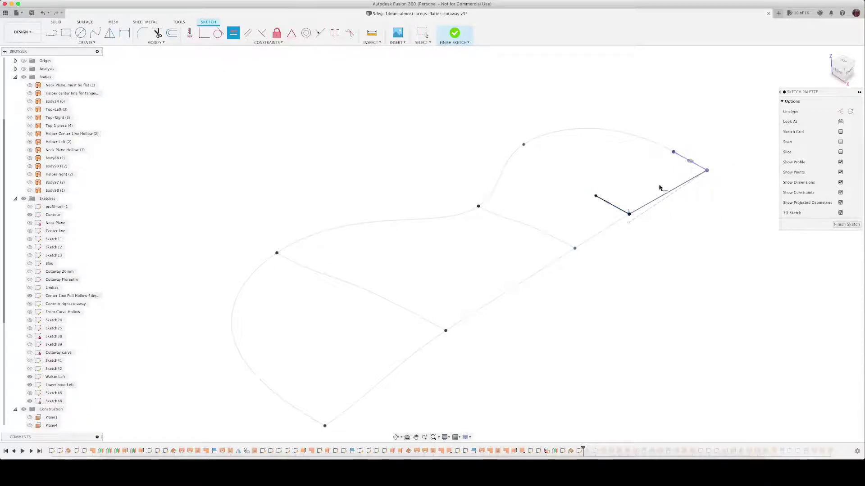
key(Escape)
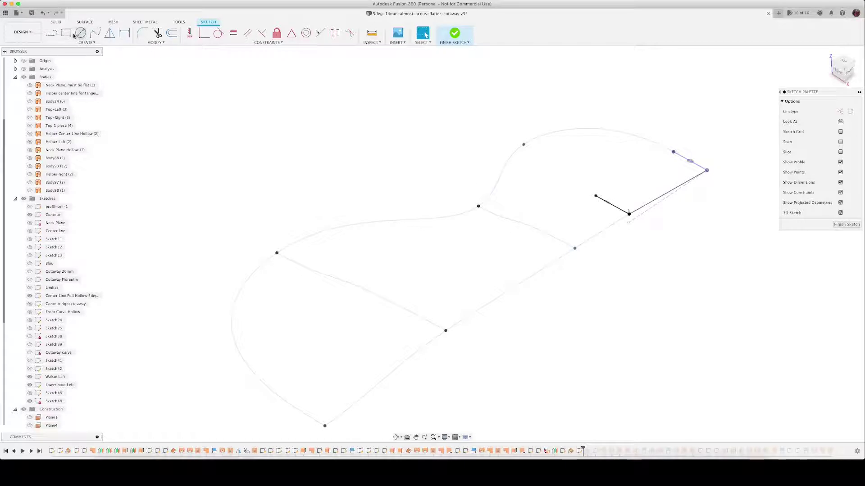
Draw a line across the open end to close the neck rectangle
click(52, 35)
click(595, 196)
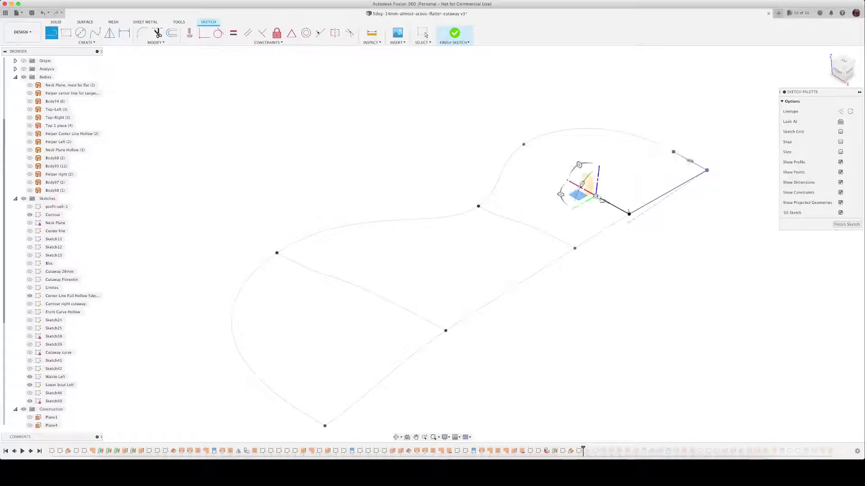
click(674, 154)
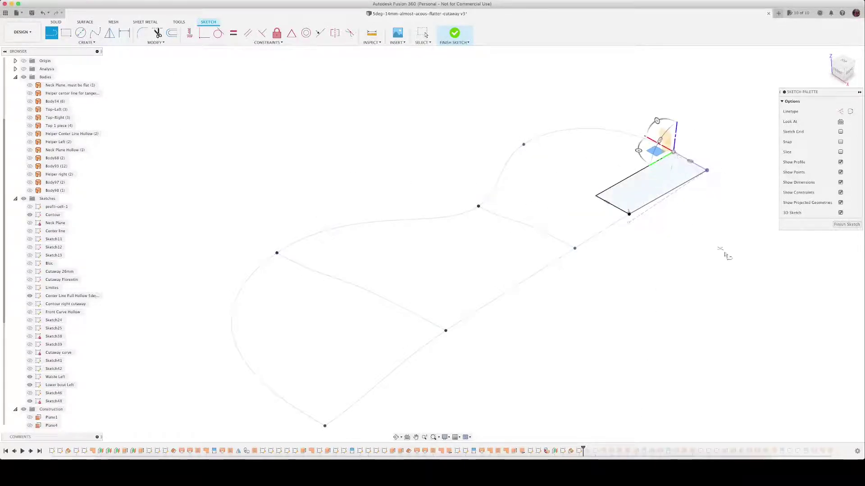
key(Escape)
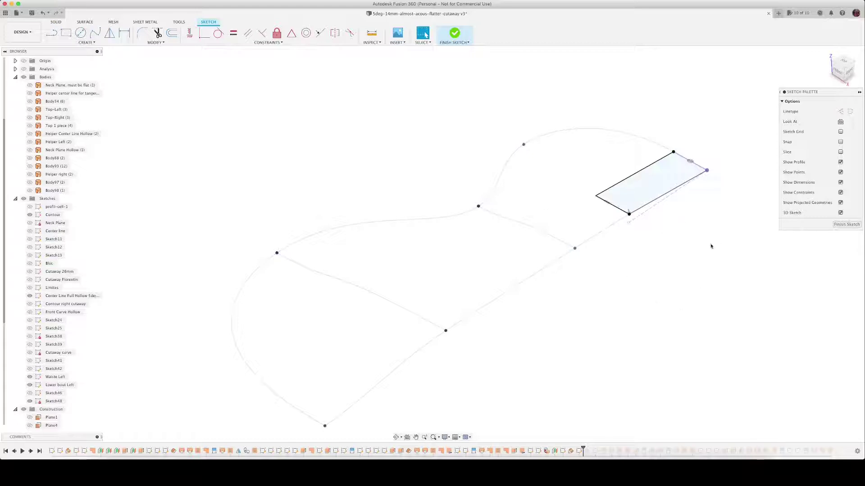
Round the neck rectangle's top-left corner with a 6 mm sketch fillet and finish the sketch
mouse_move(740, 267)
middle_down()
mouse_move(681, 293)
mouse_move(670, 289)
mouse_move(722, 280)
mouse_move(736, 287)
middle_up()
shift+middle_drag(653, 285, 632, 293)
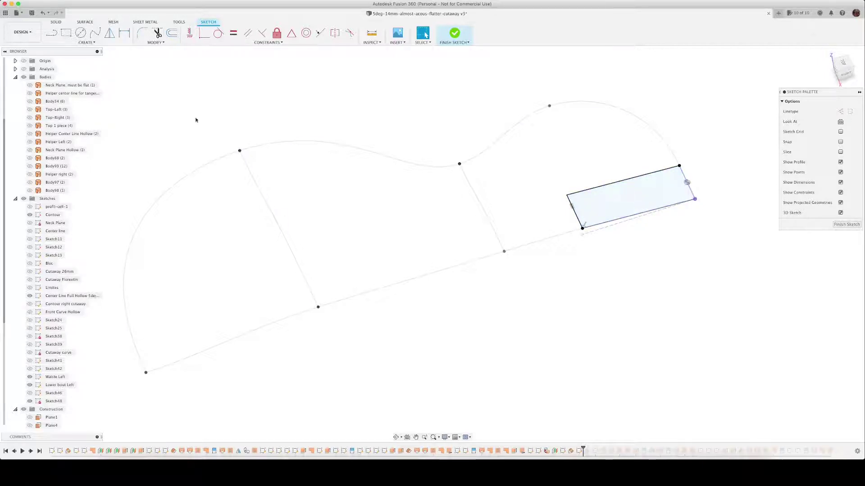
click(142, 33)
click(575, 214)
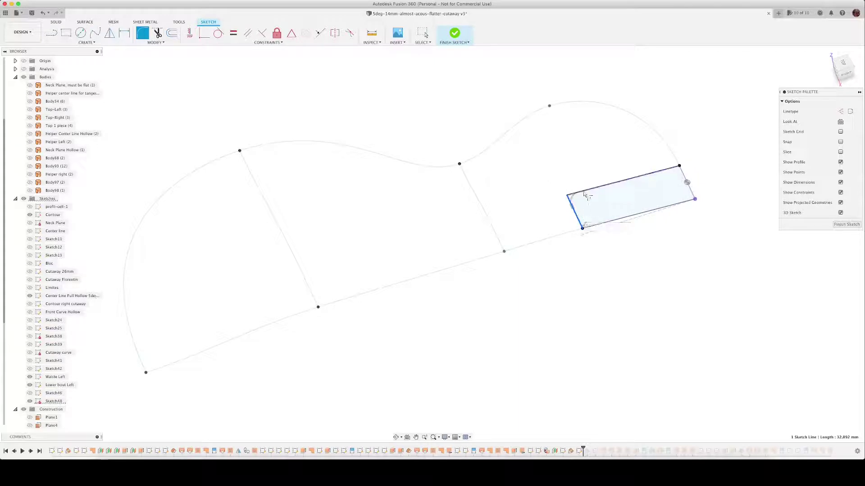
click(585, 193)
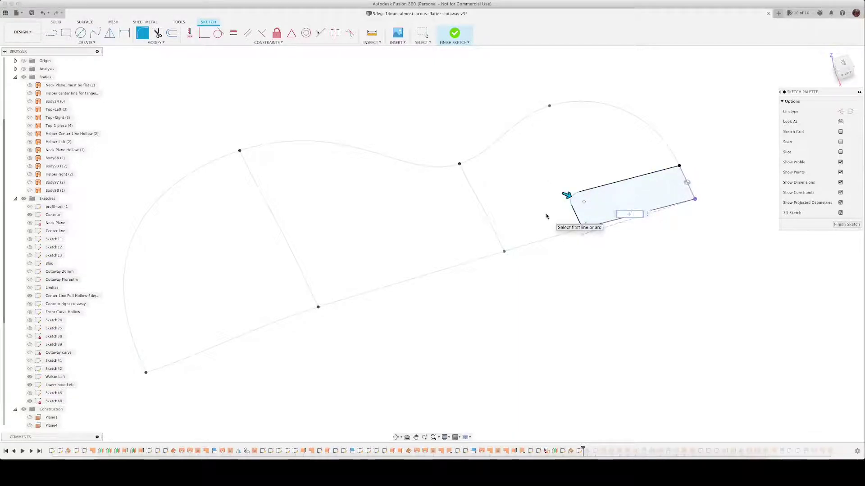
text(6)
key(Return)
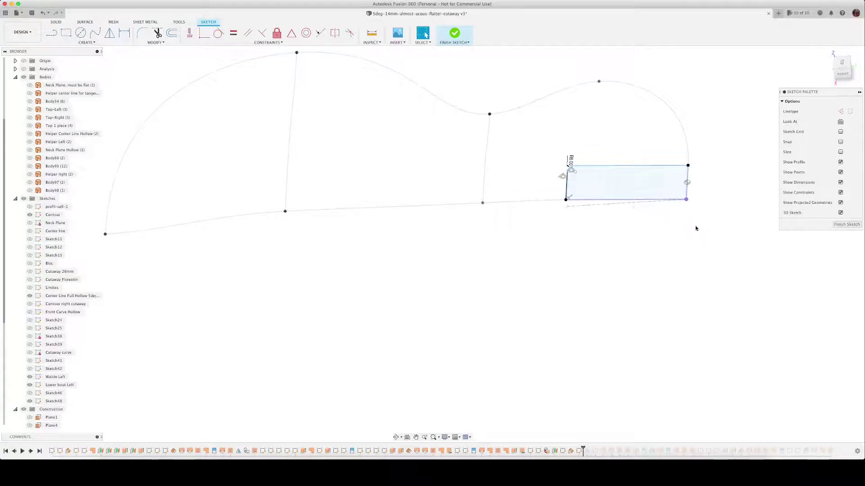
click(847, 224)
Create a patch surface on the rounded neck rectangle profile
click(846, 224)
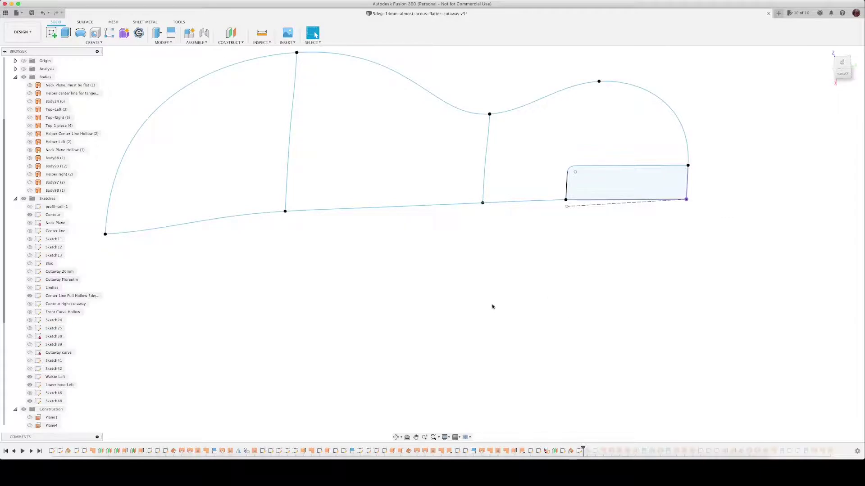
mouse_move(527, 307)
shift+middle_down()
mouse_move(550, 309)
mouse_move(540, 293)
mouse_move(573, 337)
shift+middle_up()
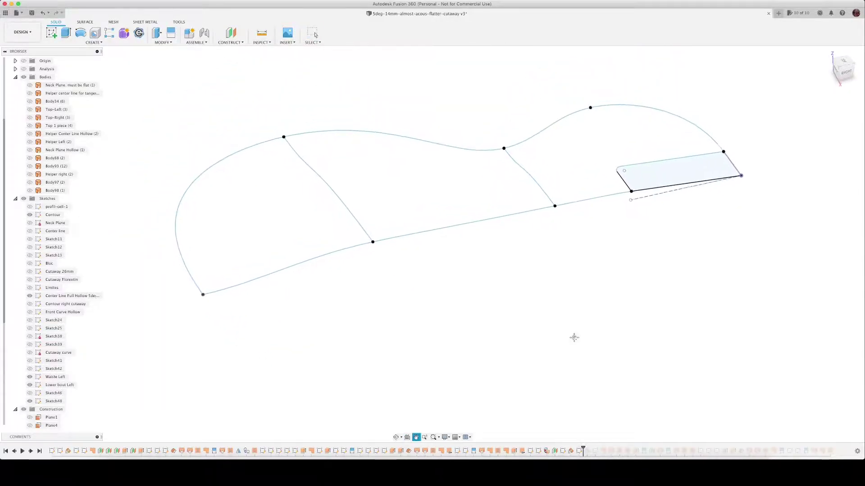
click(88, 22)
click(66, 33)
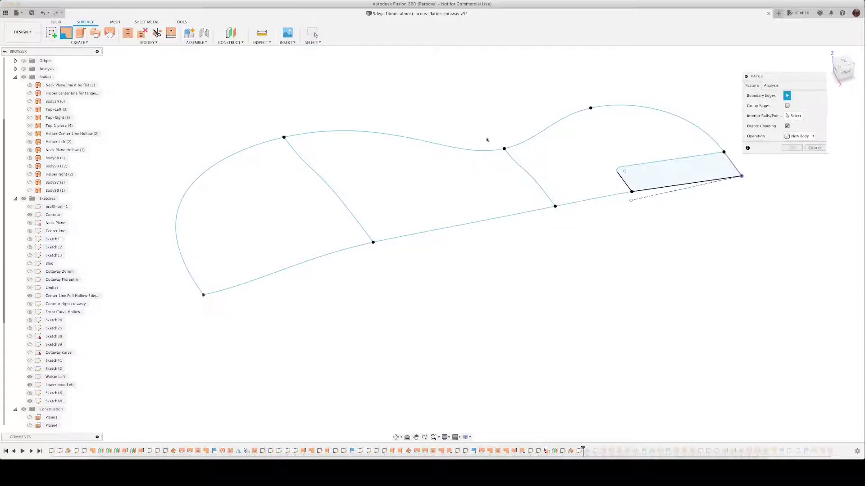
click(667, 174)
click(793, 178)
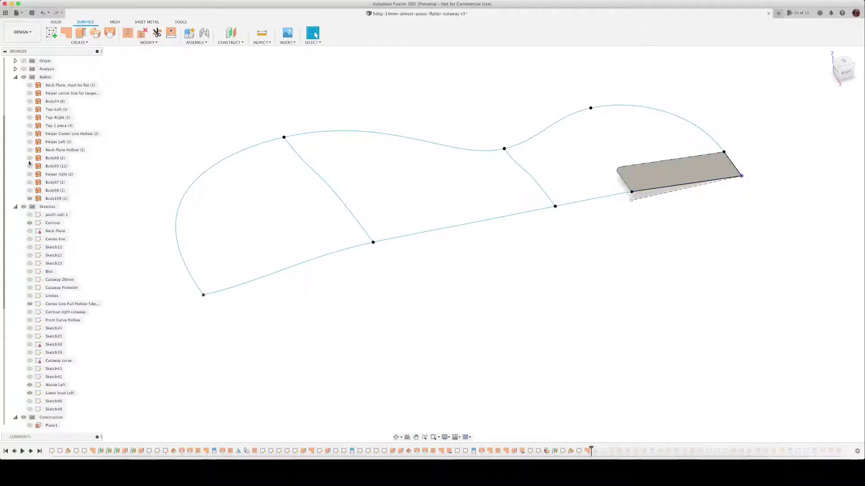
Show the Helper Left and Helper Center Line Hollow bodies and hide the Contour and Center Line Full Hollow sketches
click(29, 142)
click(30, 134)
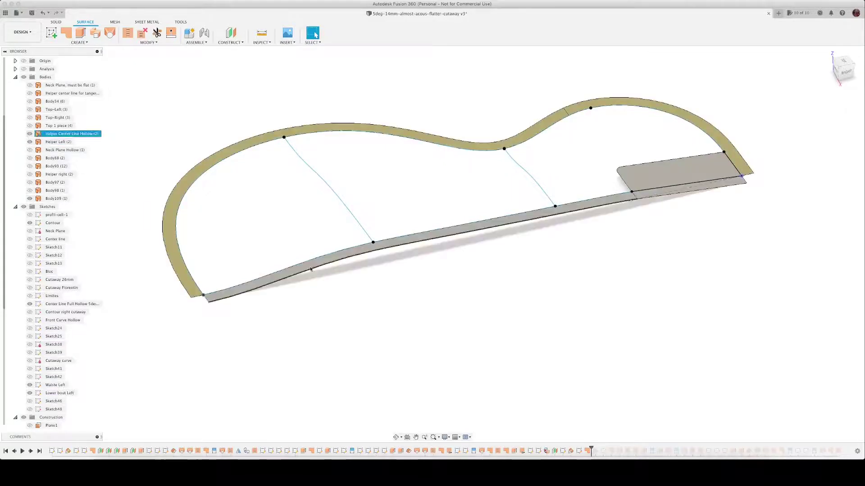
click(29, 224)
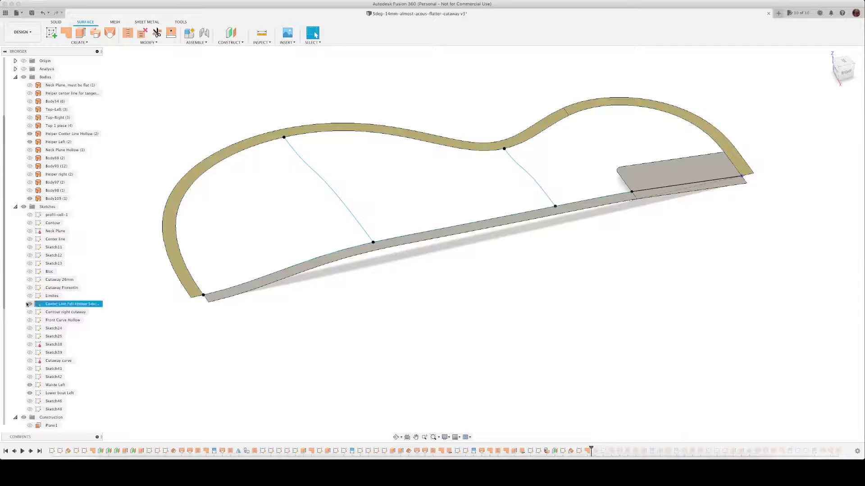
click(29, 304)
click(349, 247)
click(513, 259)
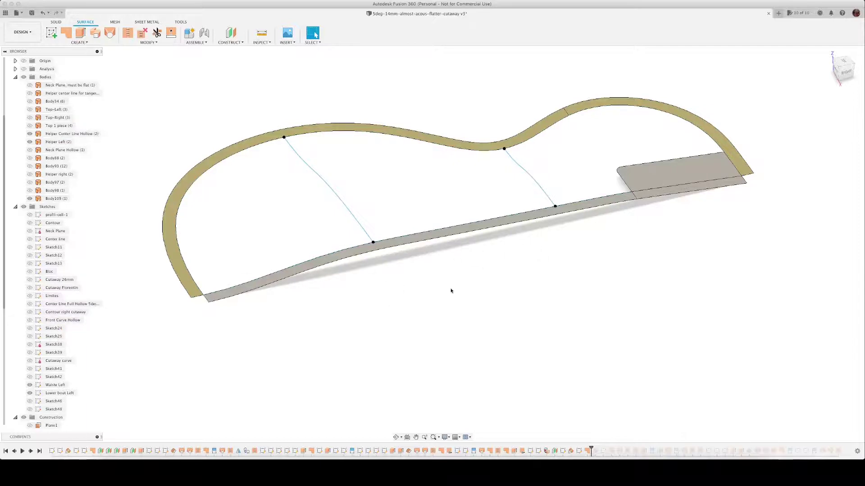
Start a loft from the rim's curved edge to the lower body edge, with Profile 2 set to Tangent (G1)
middle_drag(442, 333, 448, 344)
click(111, 34)
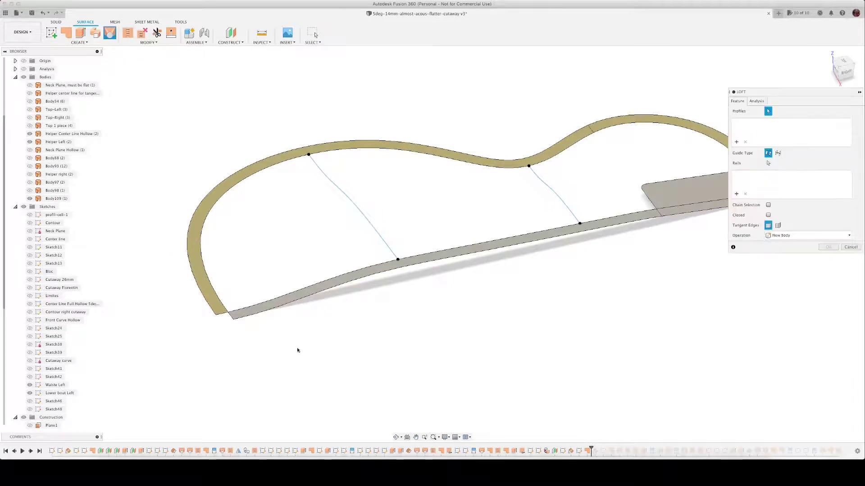
click(279, 163)
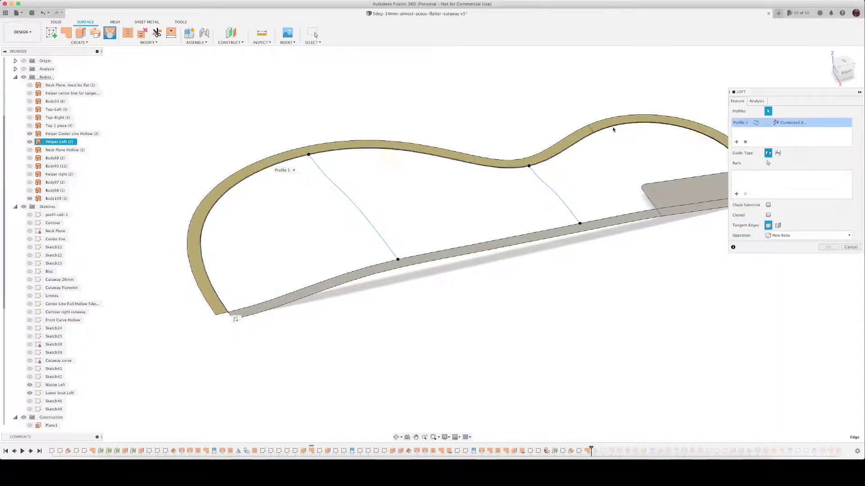
middle_drag(641, 328, 596, 328)
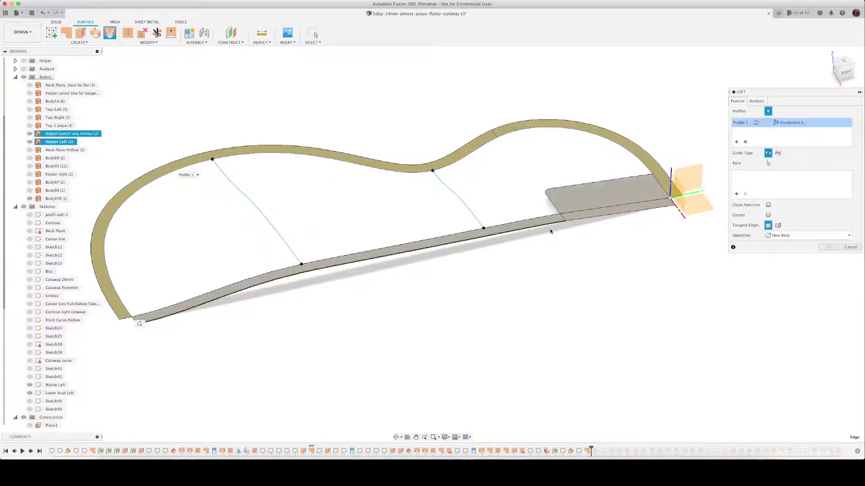
click(205, 298)
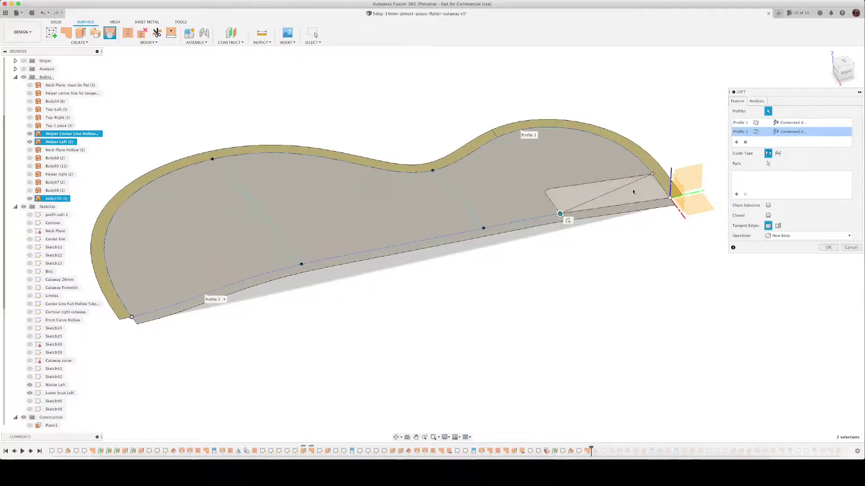
click(798, 132)
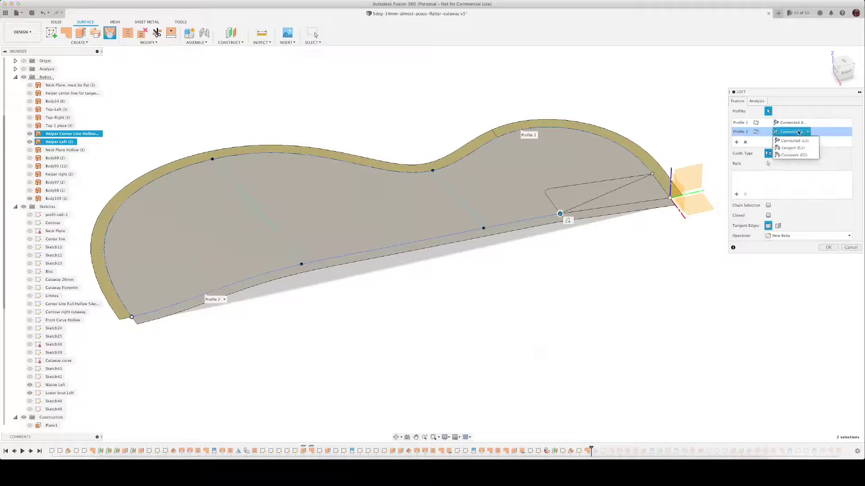
click(792, 142)
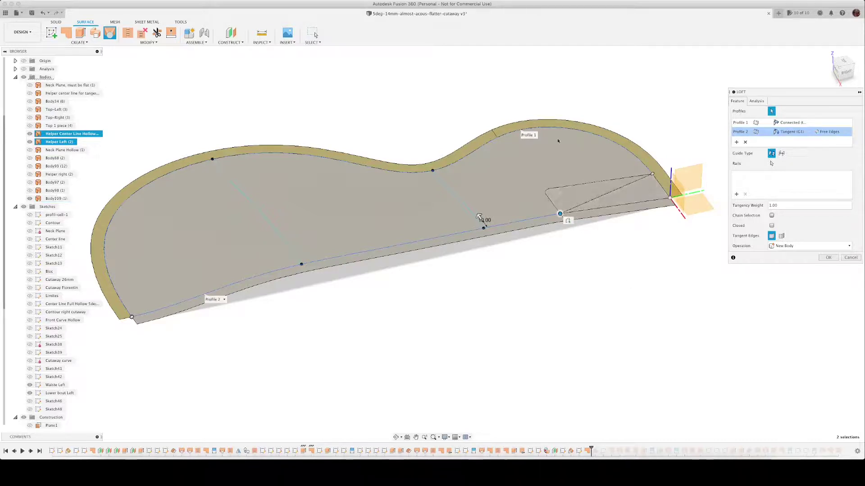
Add three guide rails, set Rail 3 to Tangent (G1), and create loft surface Body110
click(771, 164)
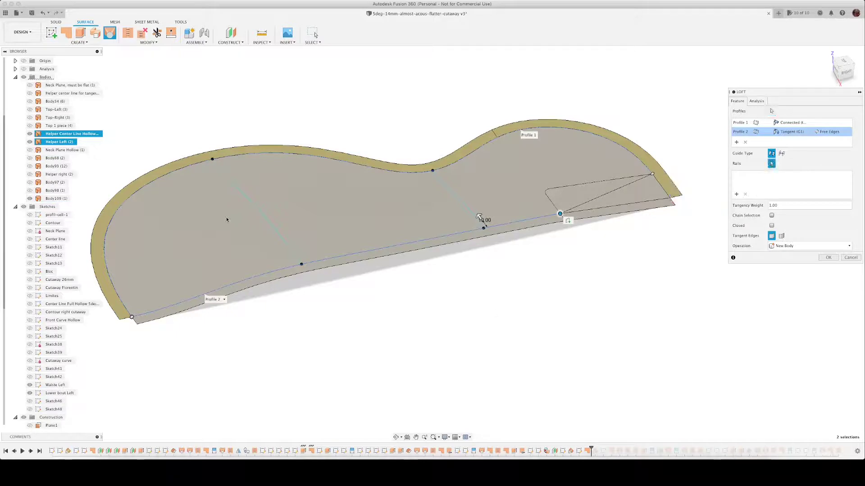
click(267, 220)
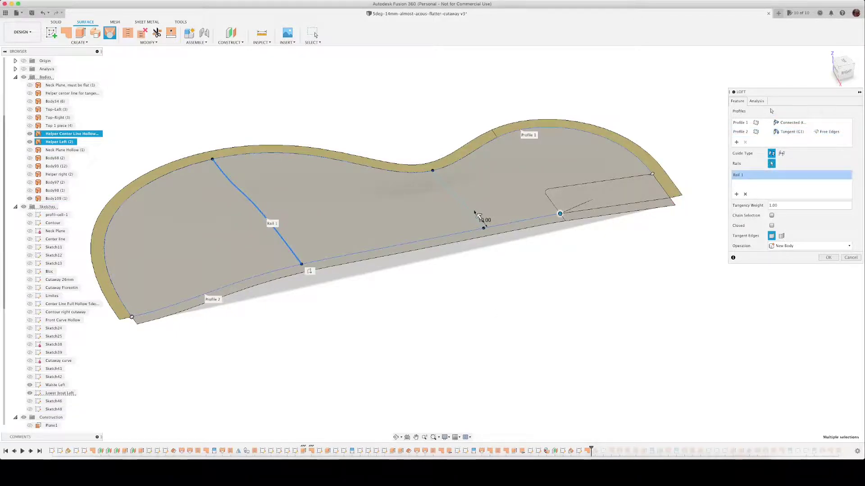
click(470, 212)
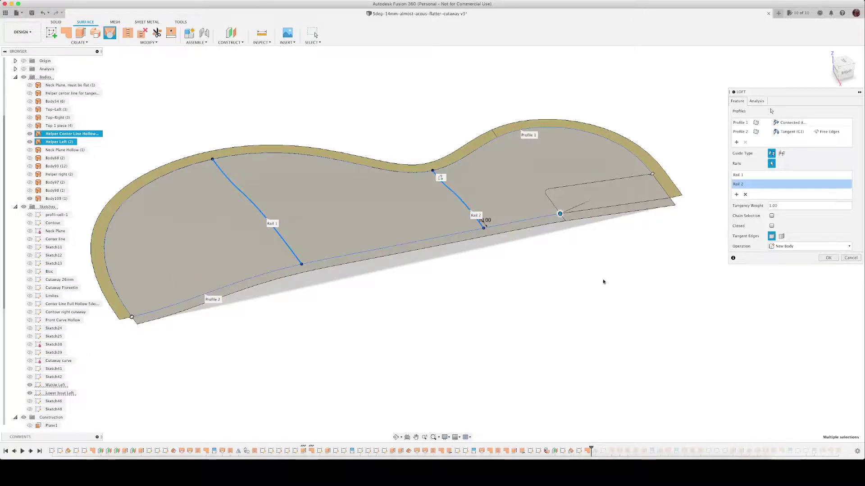
click(550, 205)
scroll(553, 236, up, 2)
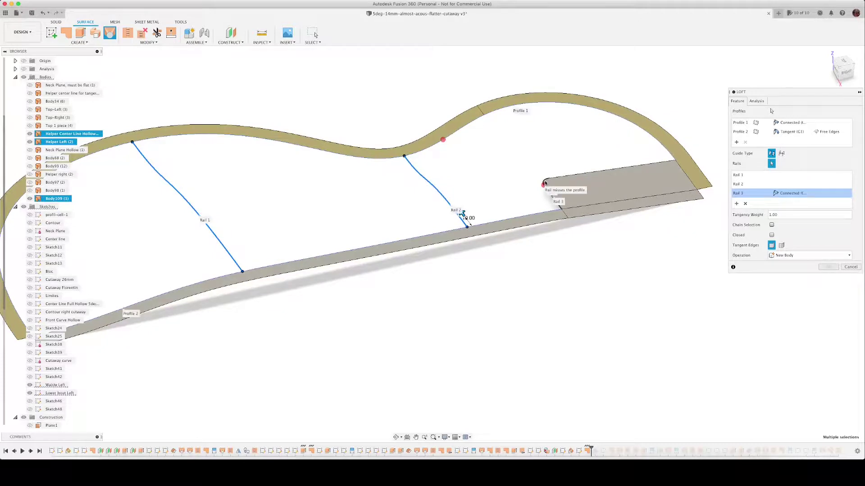
scroll(561, 223, down, 1)
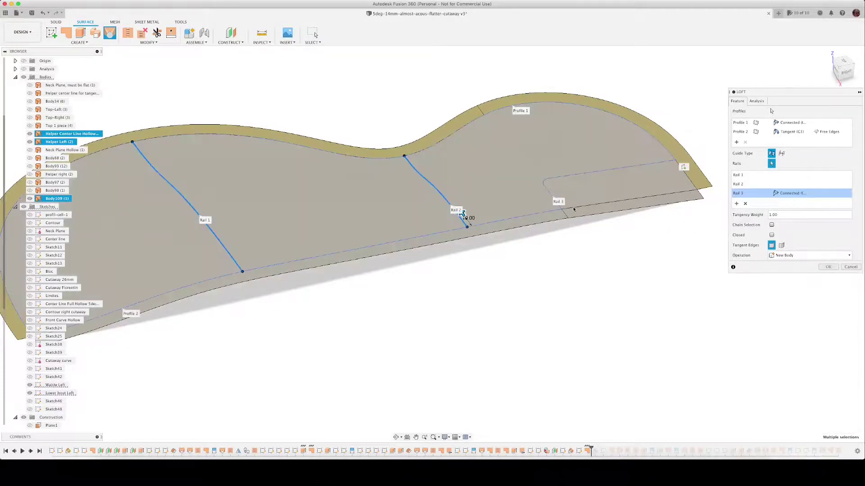
click(792, 193)
click(797, 211)
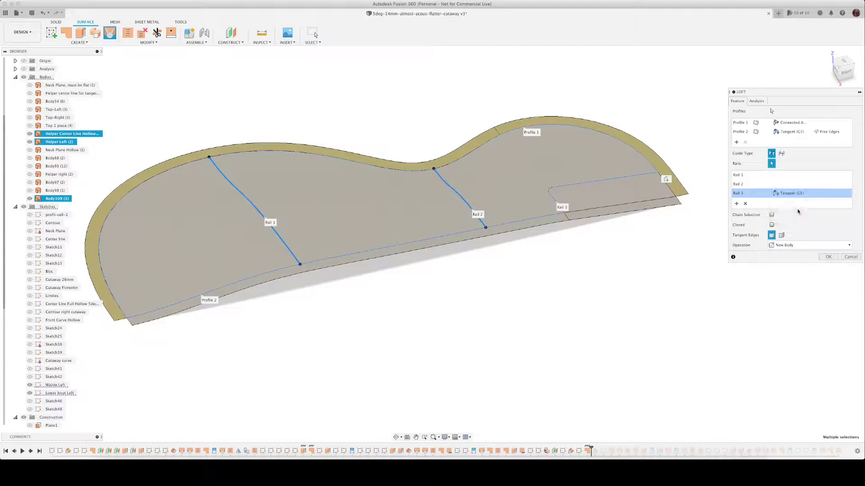
click(828, 257)
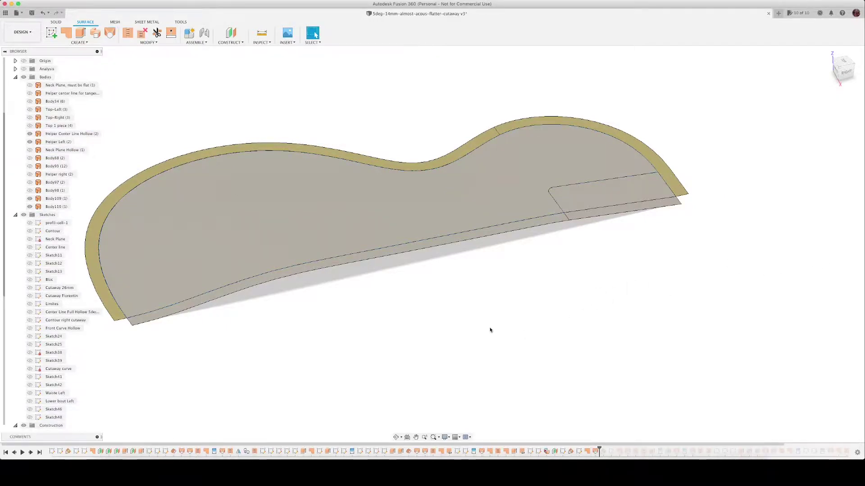
Stitch Body109 and Body110 into one body and hide the Helper Left body
shift+middle_drag(490, 330, 493, 311)
click(127, 32)
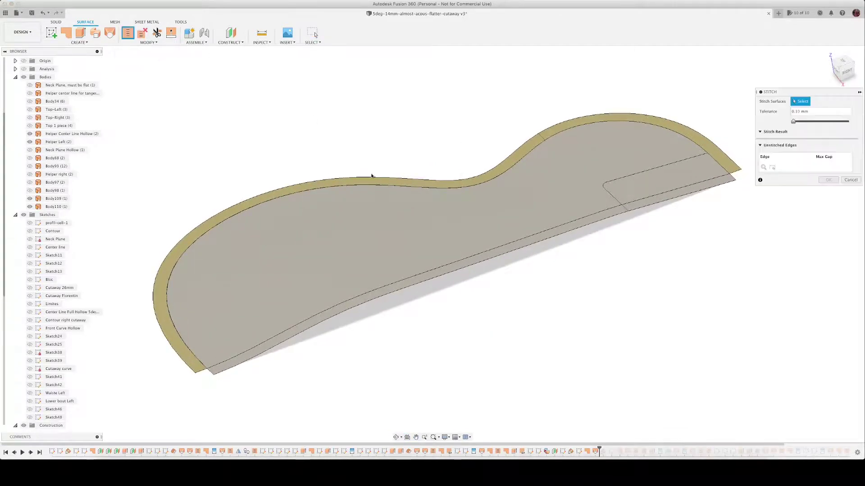
click(425, 212)
click(642, 182)
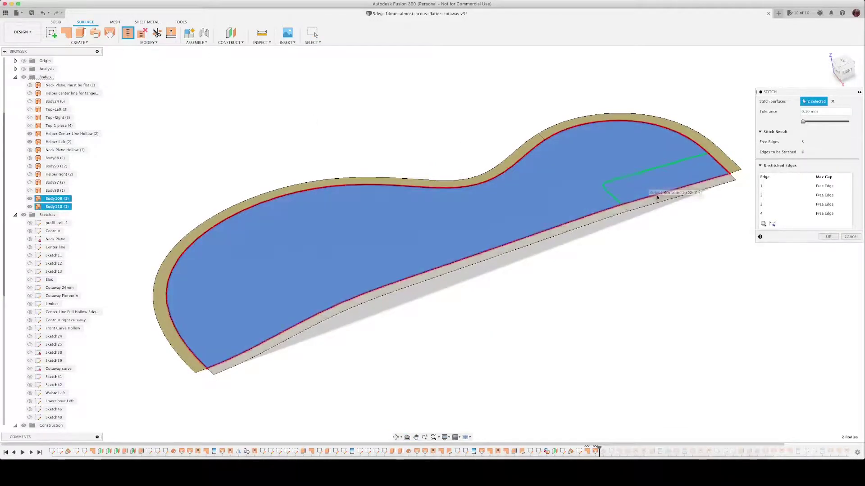
click(828, 237)
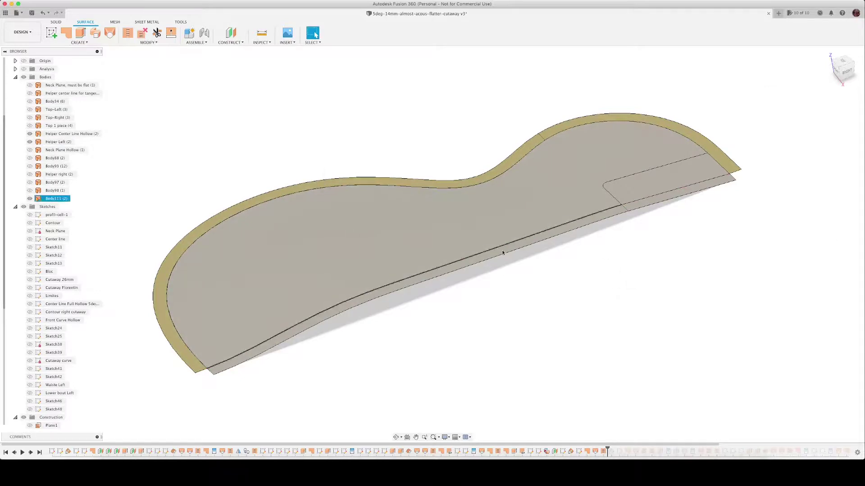
click(29, 143)
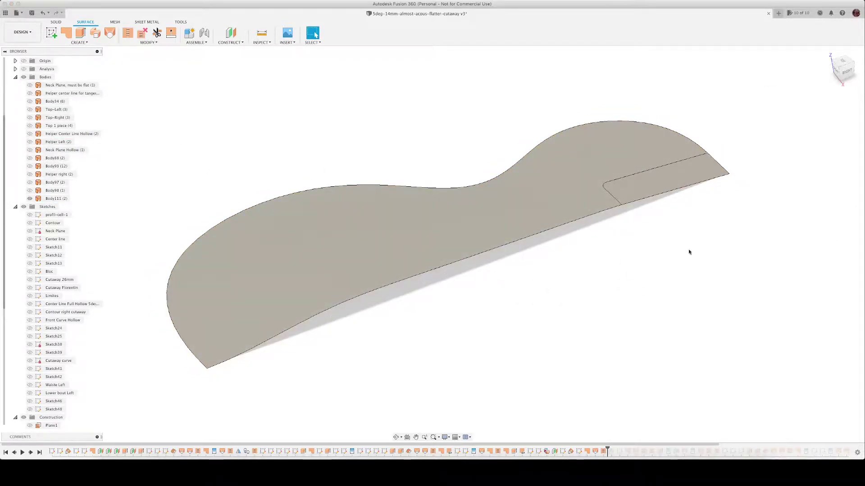
Apply the 3D Maple wood appearance to the stitched body Body111
key(a)
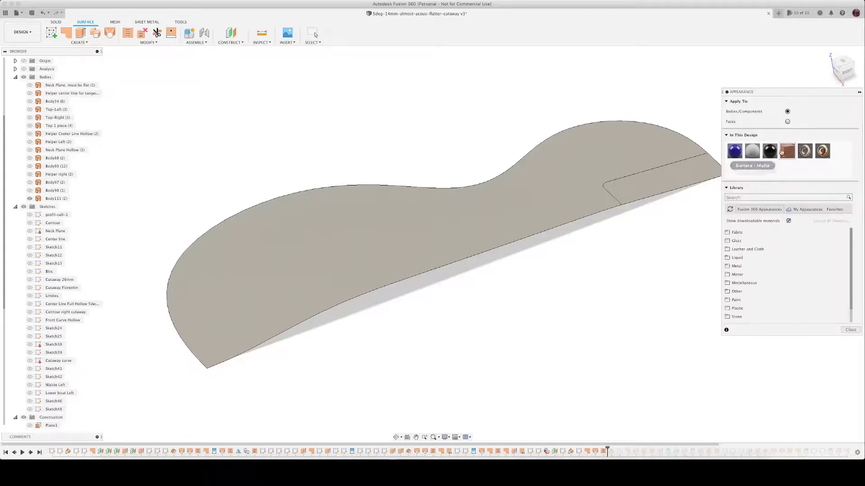
drag(806, 153, 513, 208)
click(851, 330)
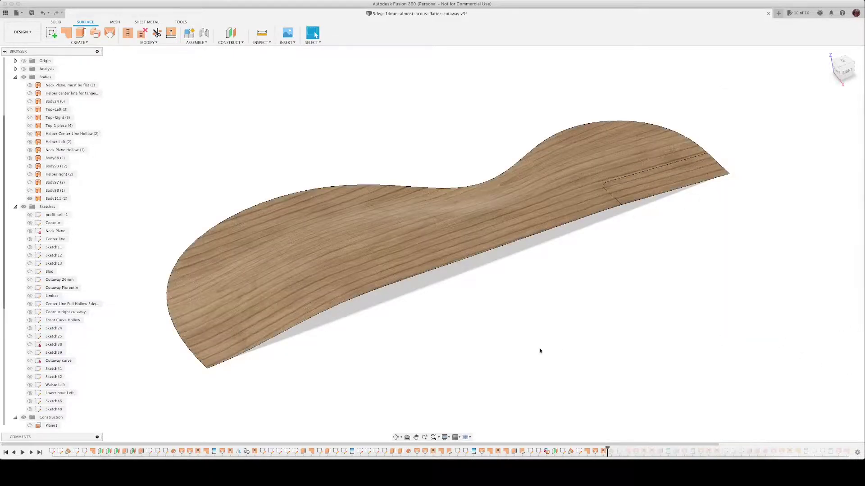
shift+middle_drag(625, 289, 644, 226)
mouse_move(554, 452)
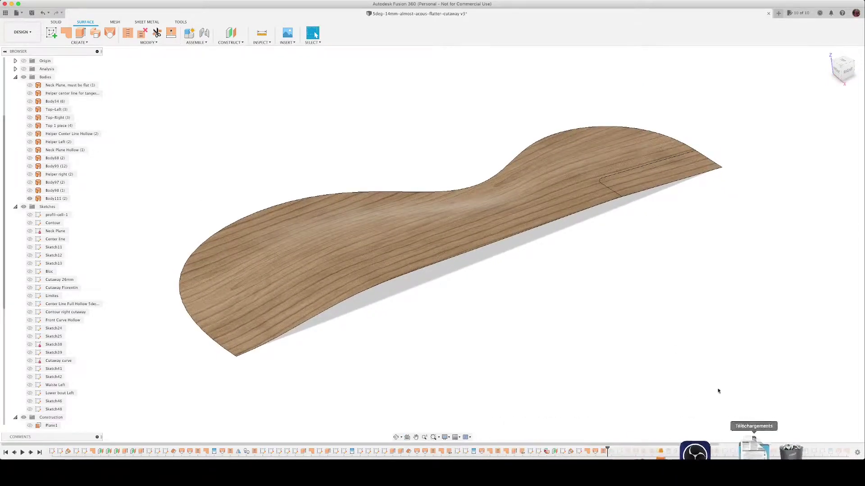
right_click(595, 452)
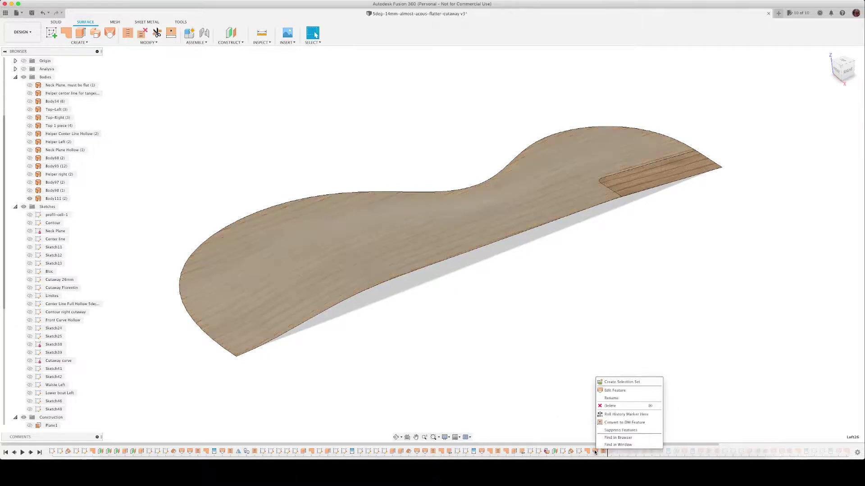
click(613, 391)
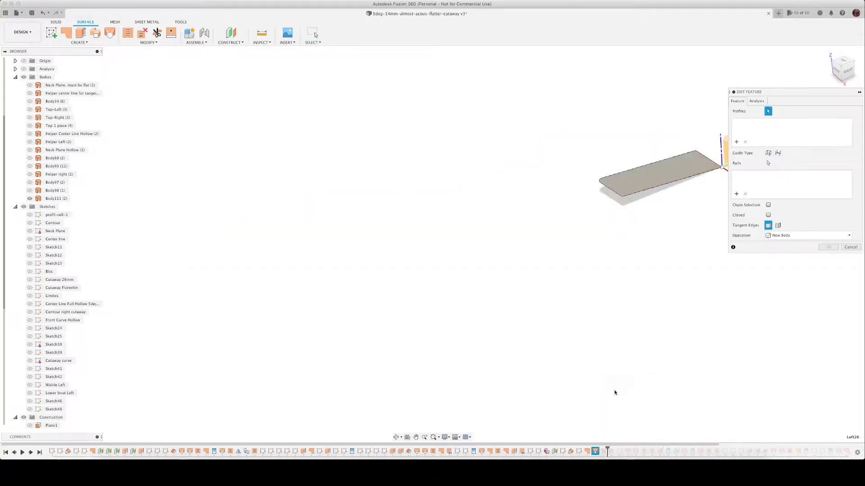
click(851, 267)
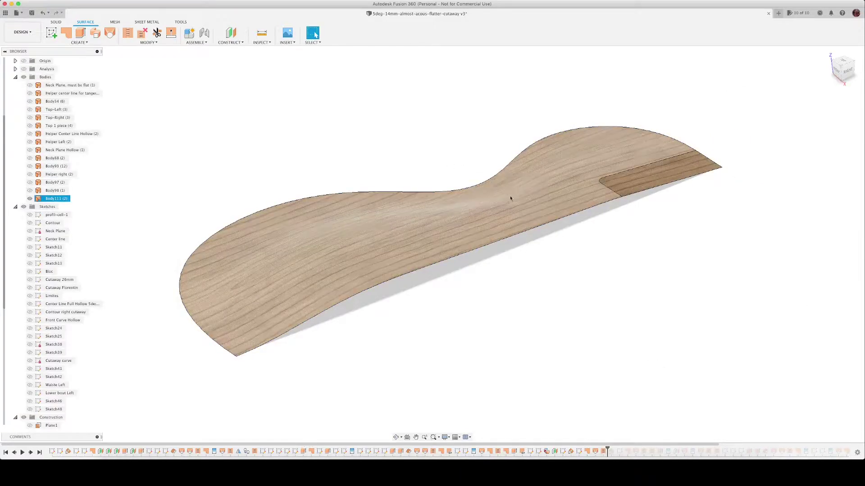
click(577, 214)
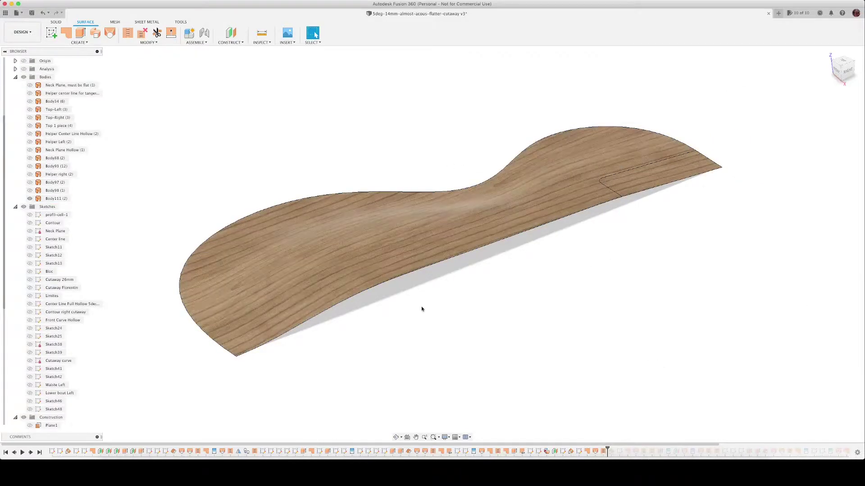
Leave Body98 hidden and show the mirrored half Body97 in the browser
click(29, 191)
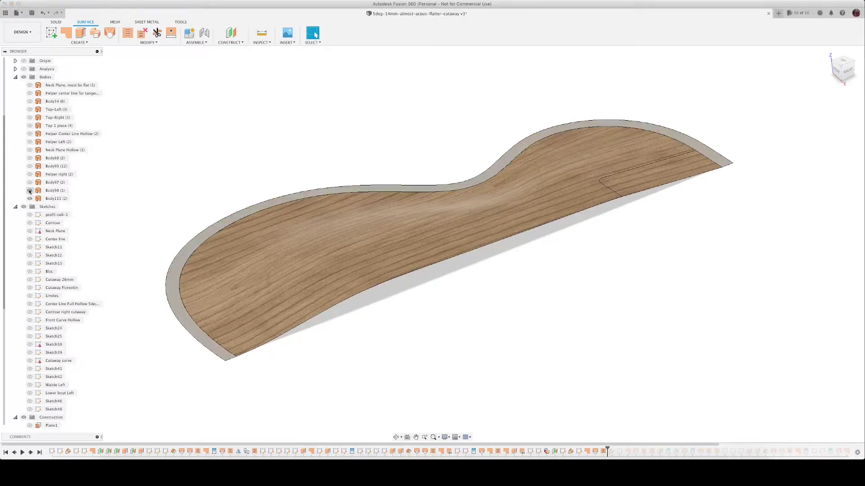
click(30, 191)
click(29, 182)
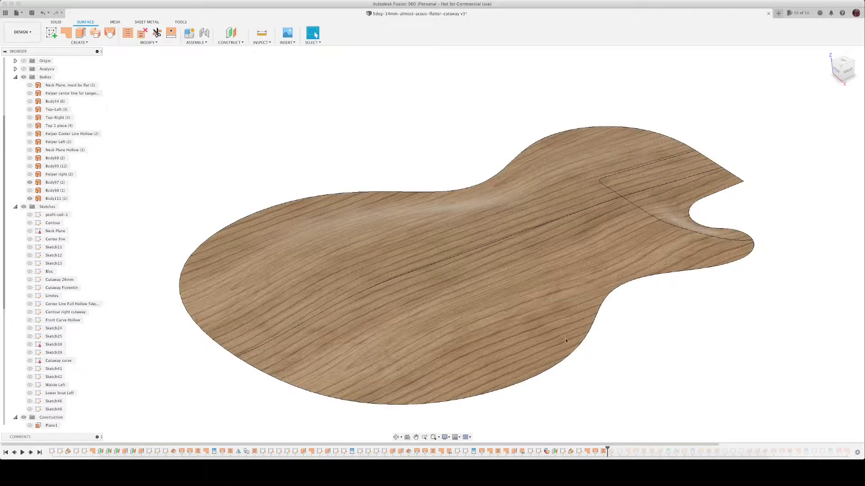
Stitch Body111 and Body97 into one body, then orbit to inspect the full top
click(125, 38)
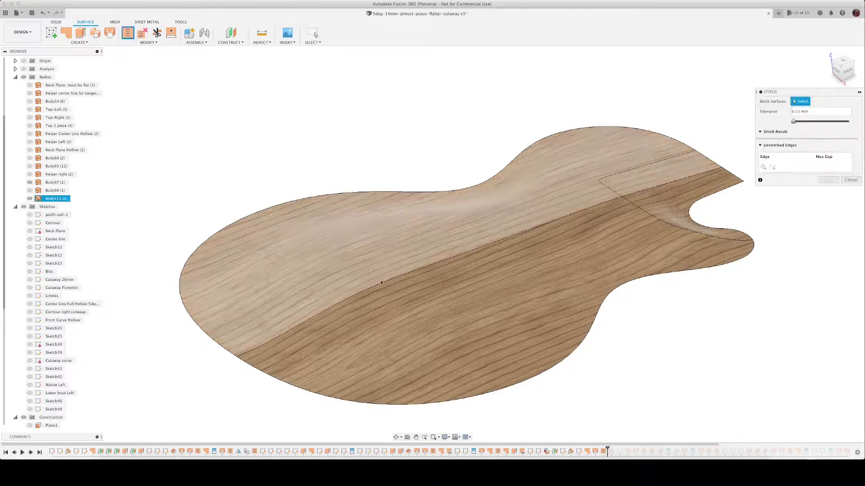
click(380, 260)
click(684, 256)
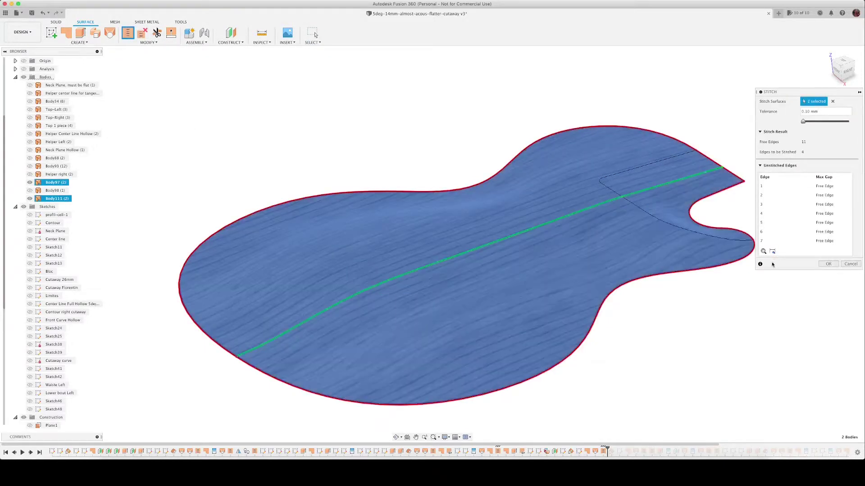
click(828, 264)
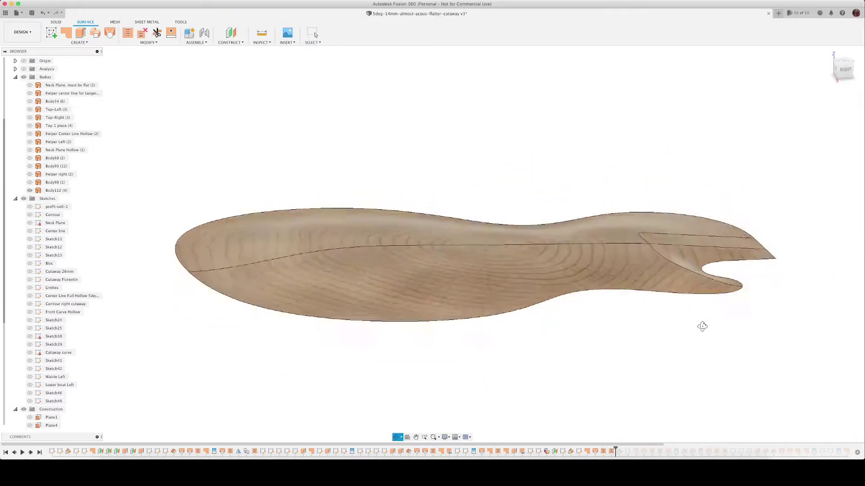
drag(698, 324, 728, 296)
key(Escape)
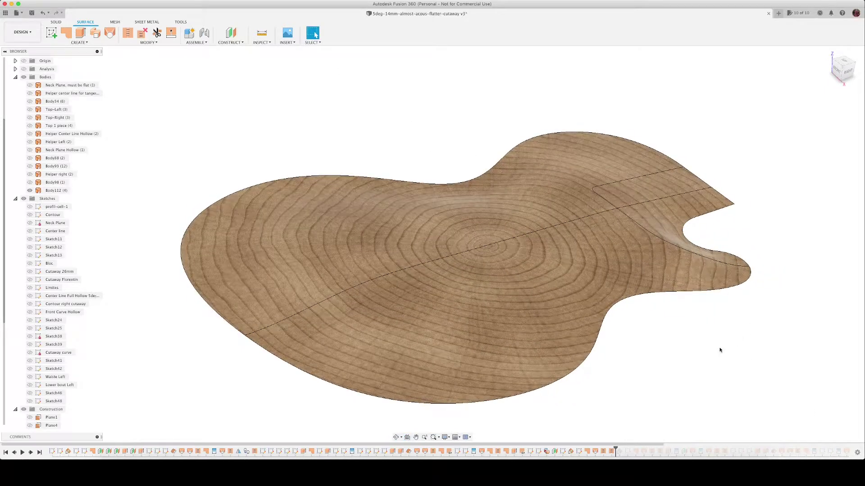